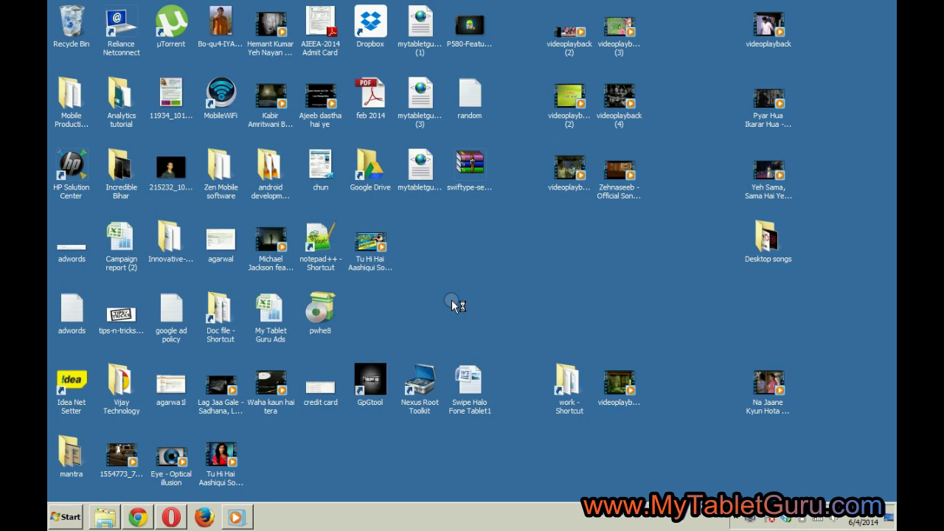
- From the tray's driver-install window, skip getting the Android driver from Windows Update
click(734, 521)
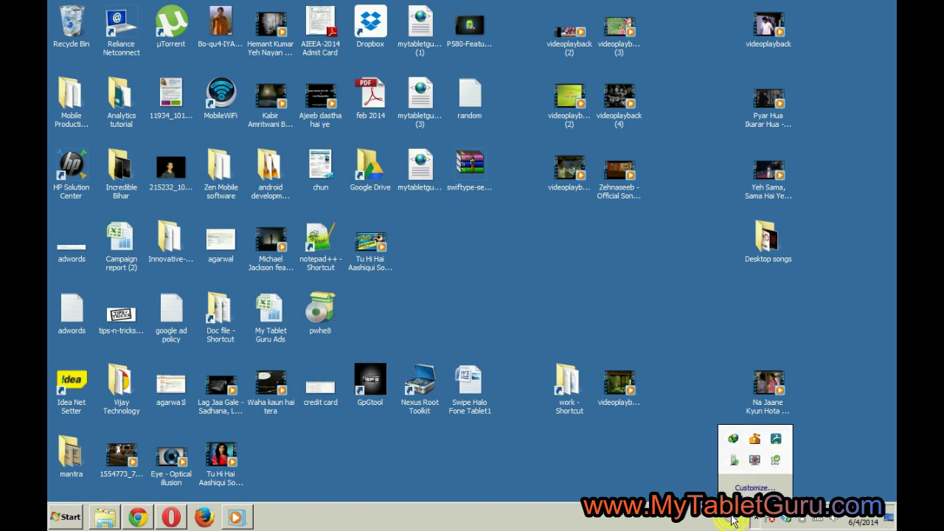
click(733, 462)
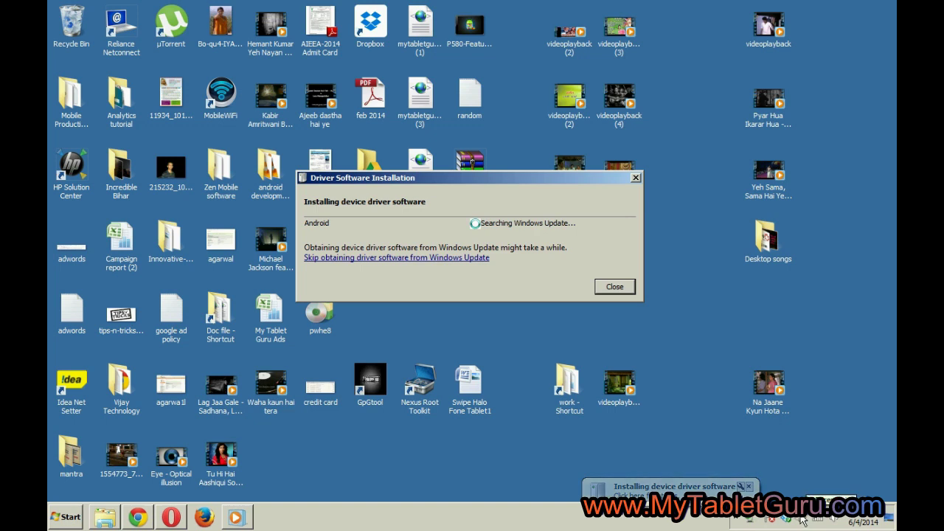
click(409, 258)
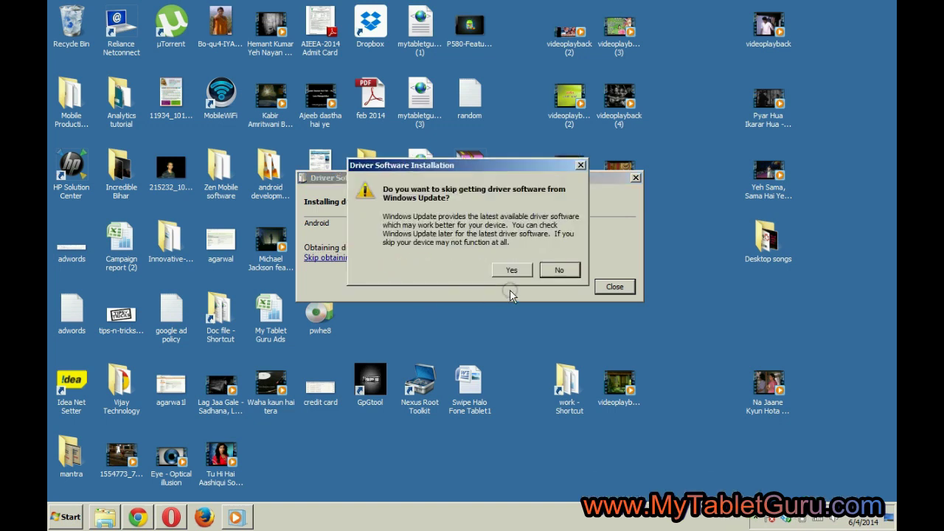
- Confirm the Windows Update skip, then launch Device Manager from a Start search for 'device'
click(527, 273)
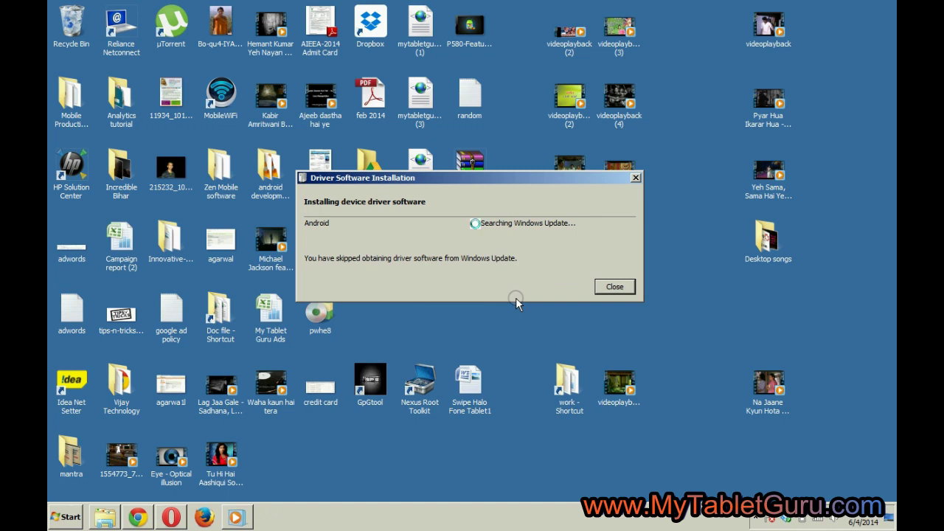
click(52, 523)
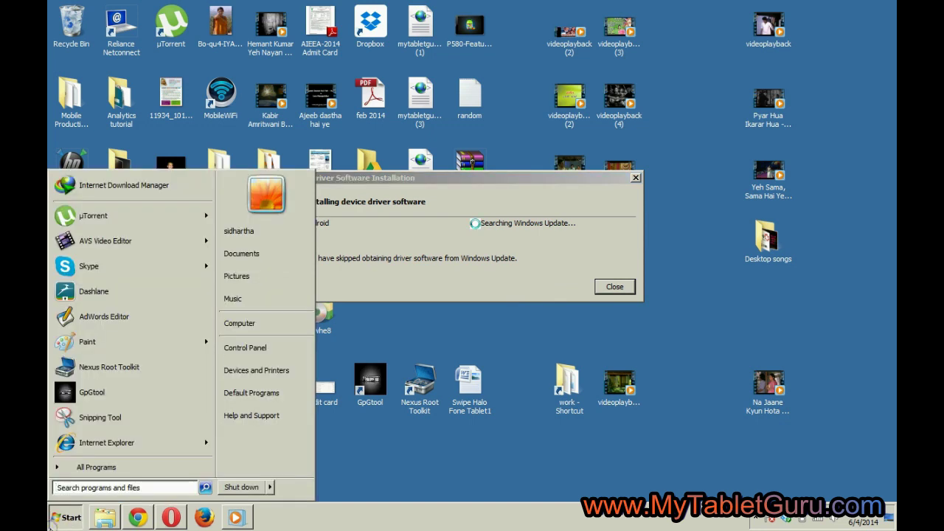
text(device)
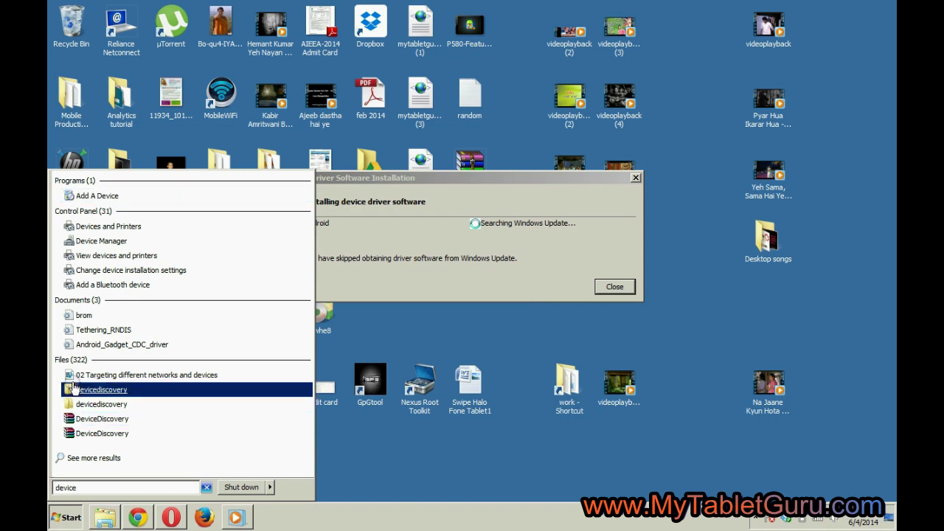
click(112, 243)
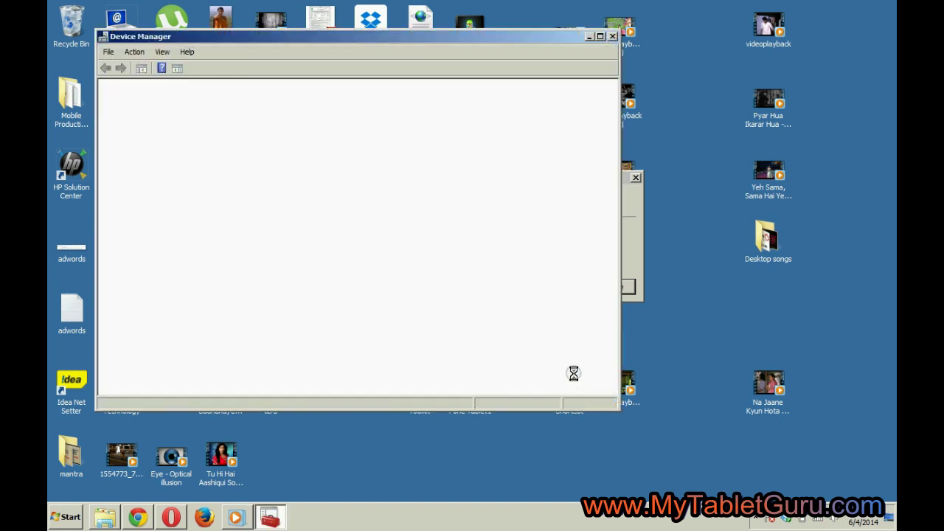
- Close the failed-install notice and select Android under Other devices, moving the window right
click(629, 223)
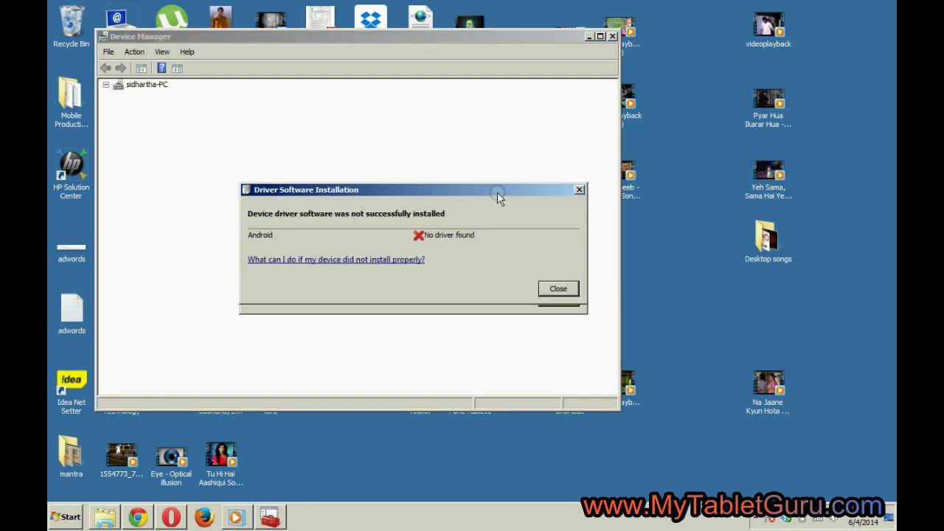
click(558, 289)
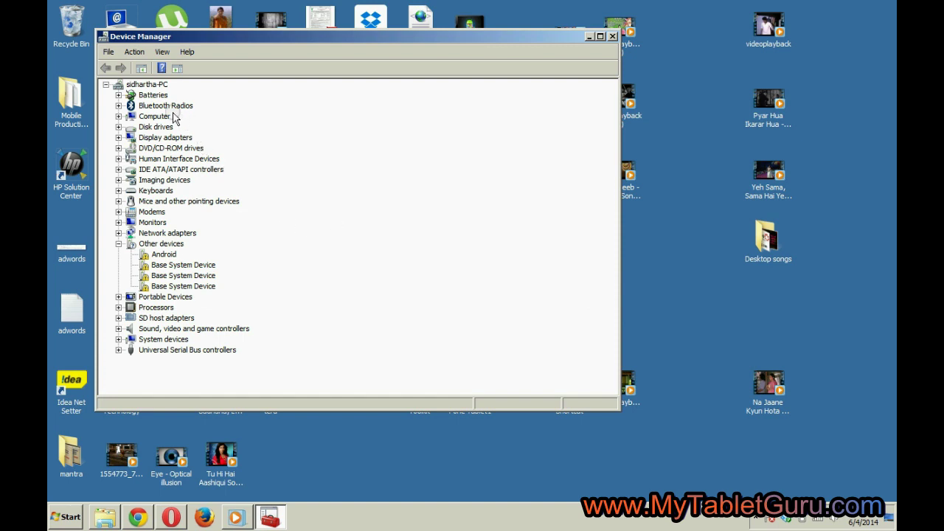
click(164, 254)
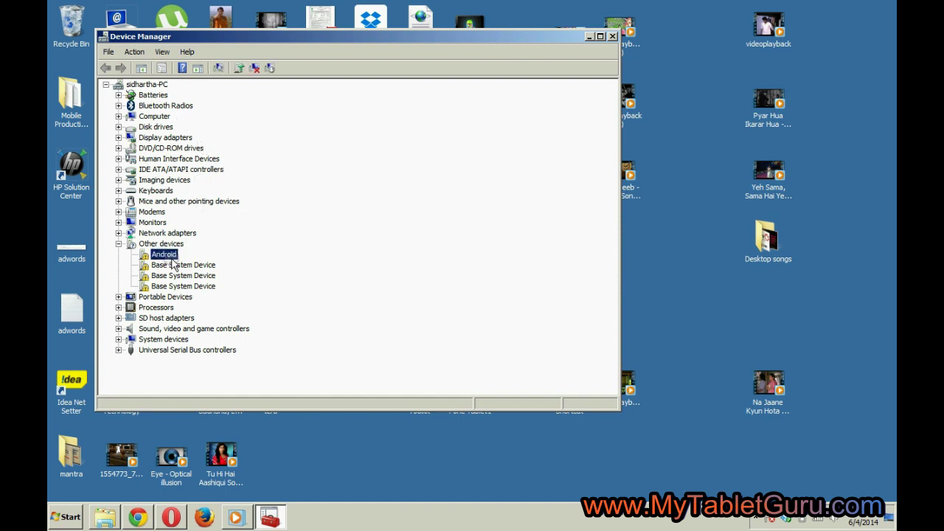
drag(309, 37, 390, 39)
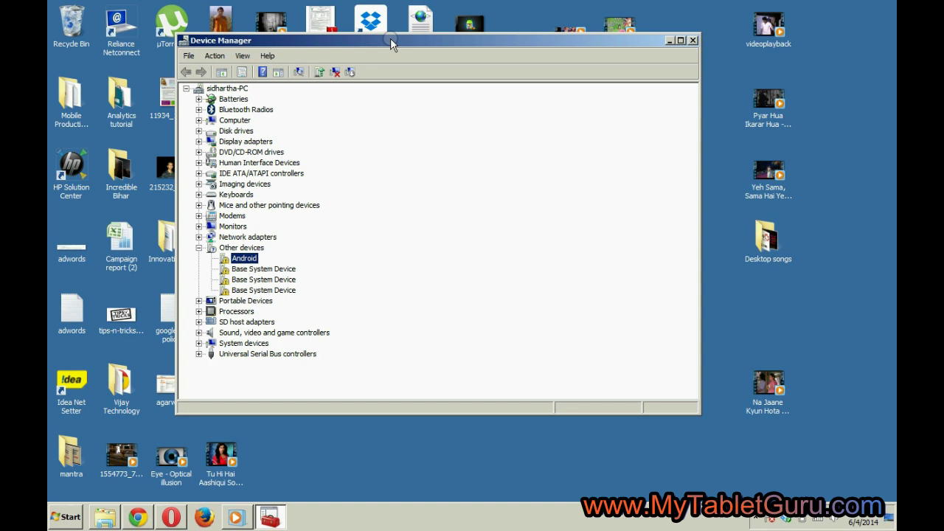
click(248, 269)
click(240, 258)
right_click(242, 262)
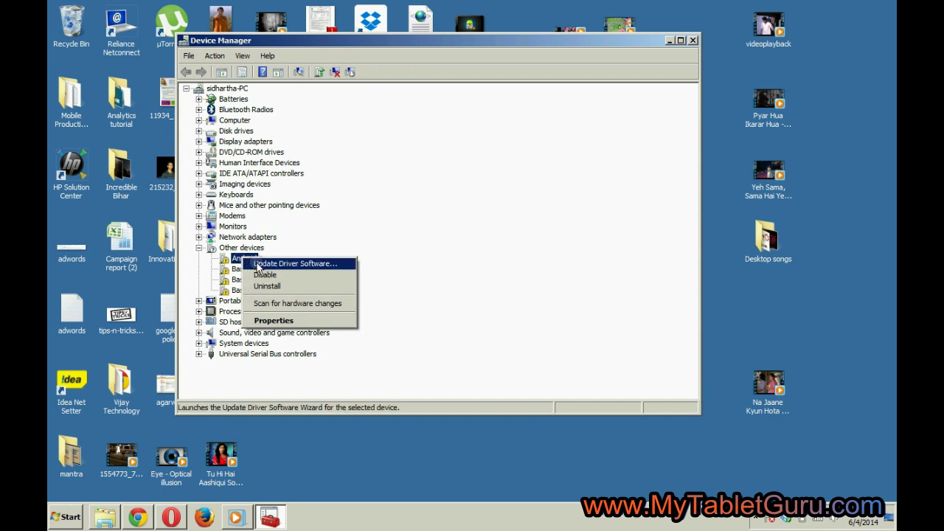
click(258, 265)
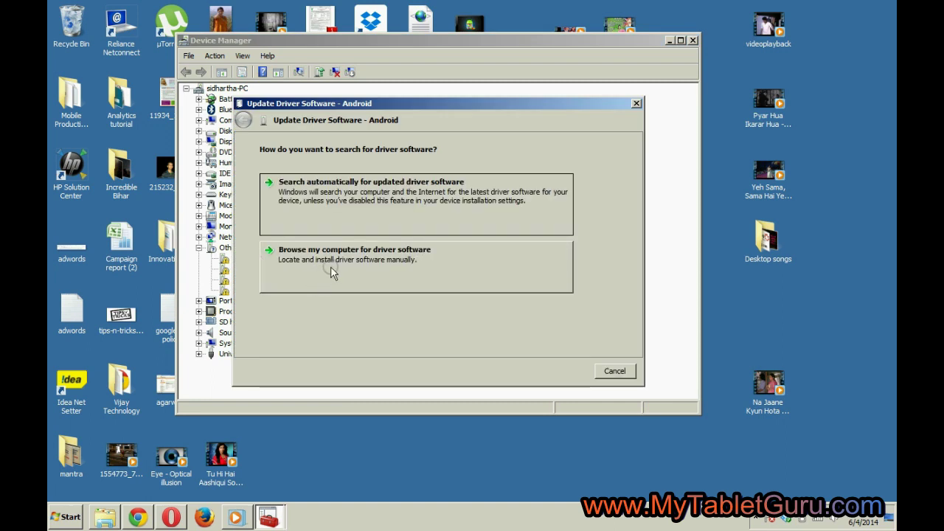
click(349, 195)
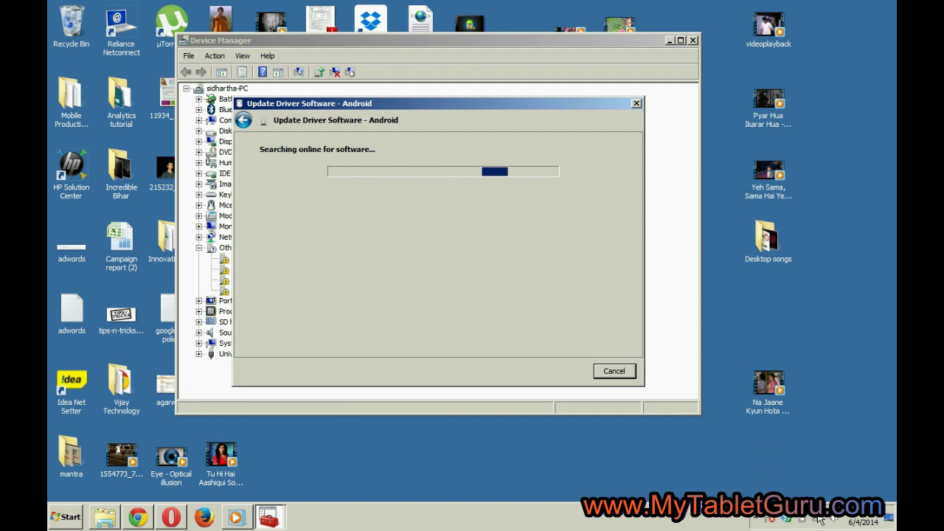
click(786, 520)
click(829, 398)
click(486, 237)
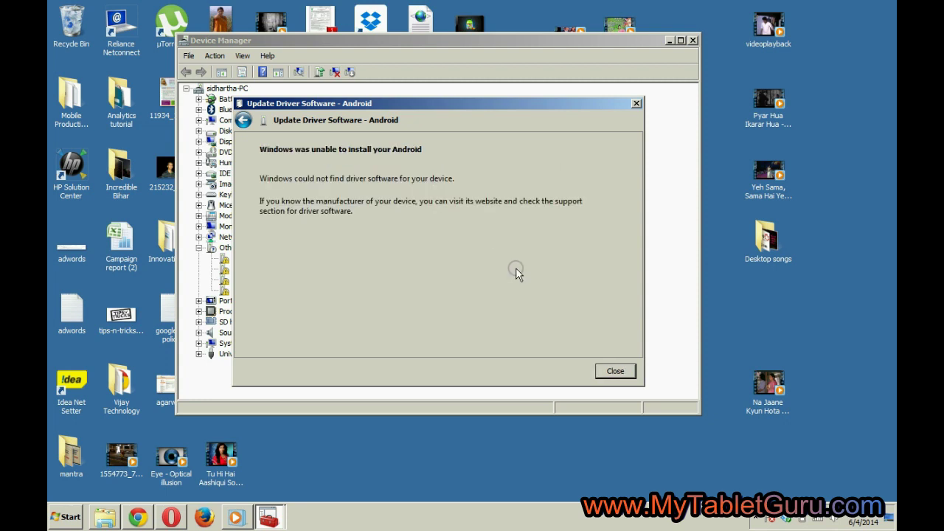
click(614, 373)
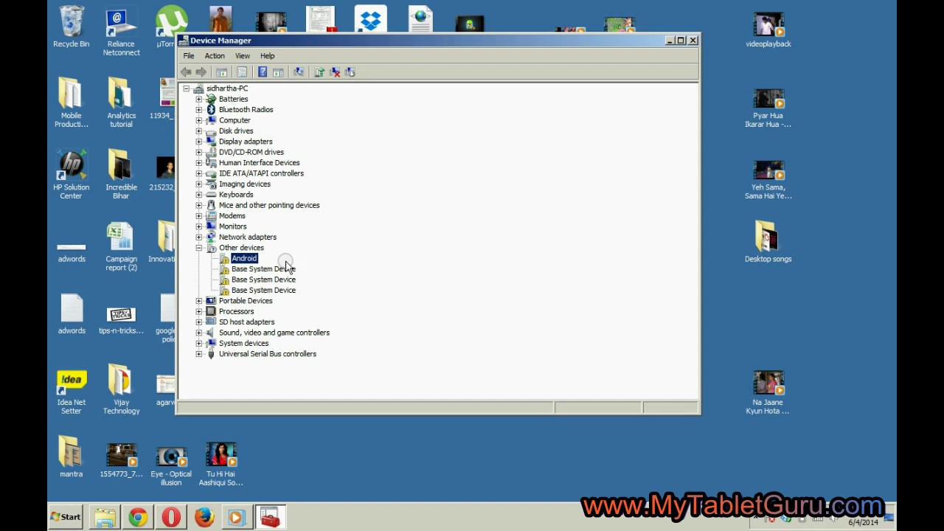
- Start Update Driver Software for Android and choose to browse the computer for the driver
right_click(257, 259)
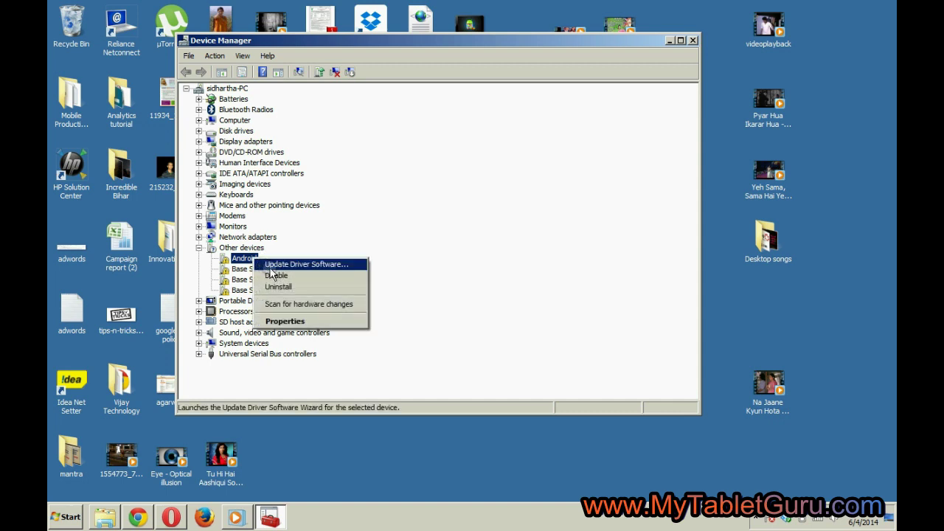
click(270, 267)
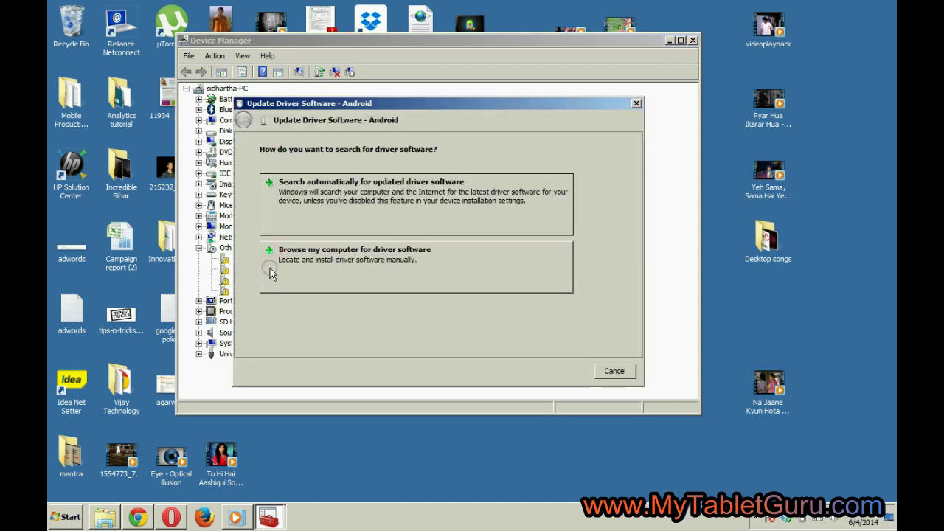
click(355, 273)
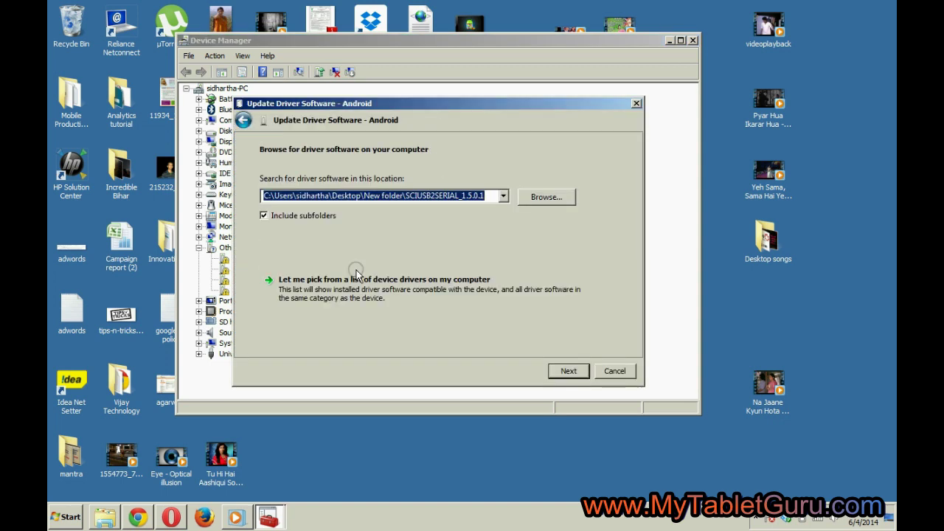
click(365, 284)
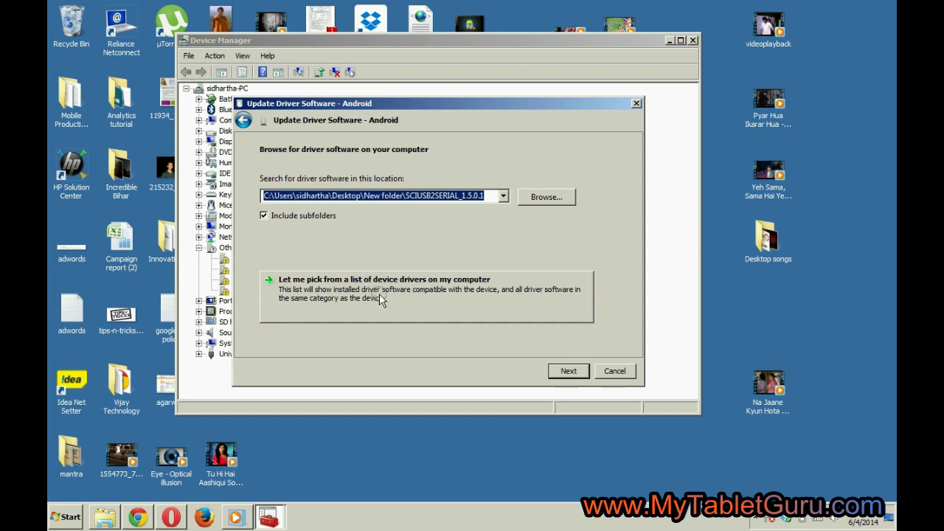
click(442, 195)
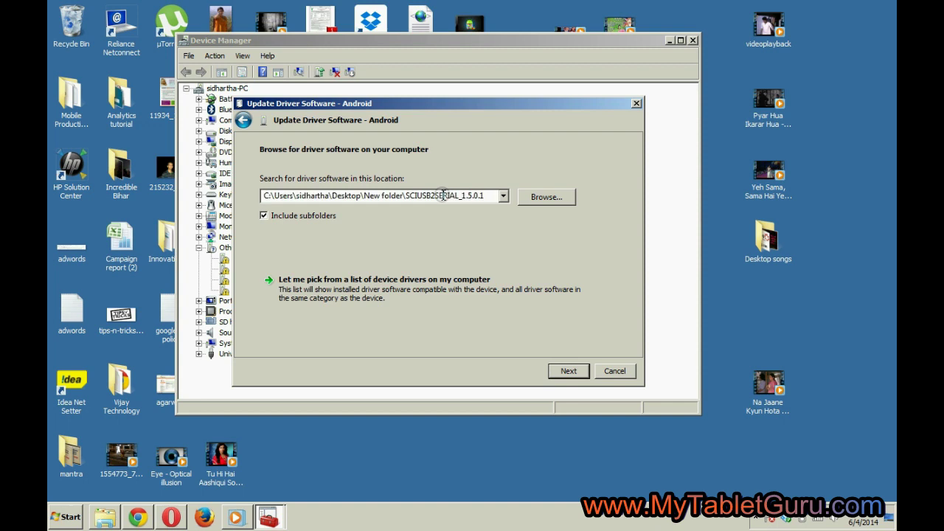
- Browse Computer > Local Disk (C:) for a driver folder, then cancel the folder picker and wizard
click(544, 200)
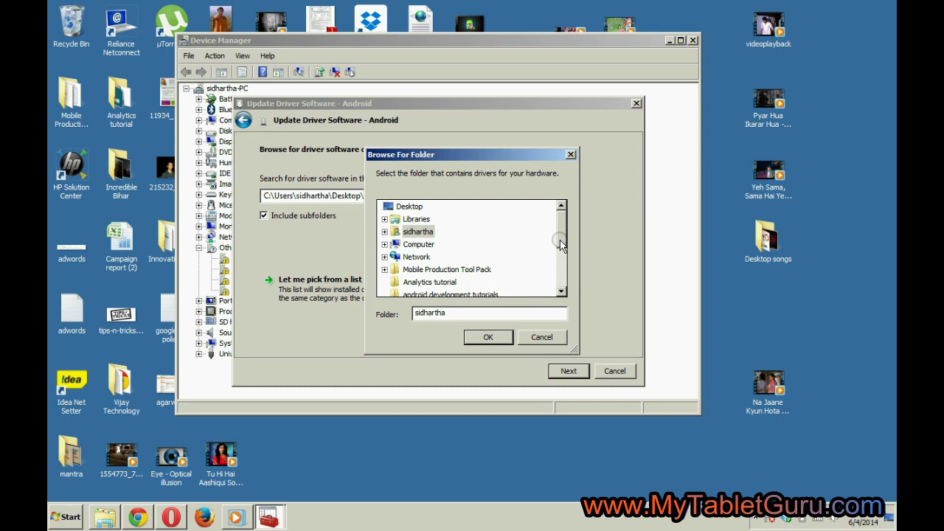
mouse_move(561, 246)
mouse_down()
mouse_move(562, 270)
mouse_move(564, 238)
mouse_up()
double_click(419, 244)
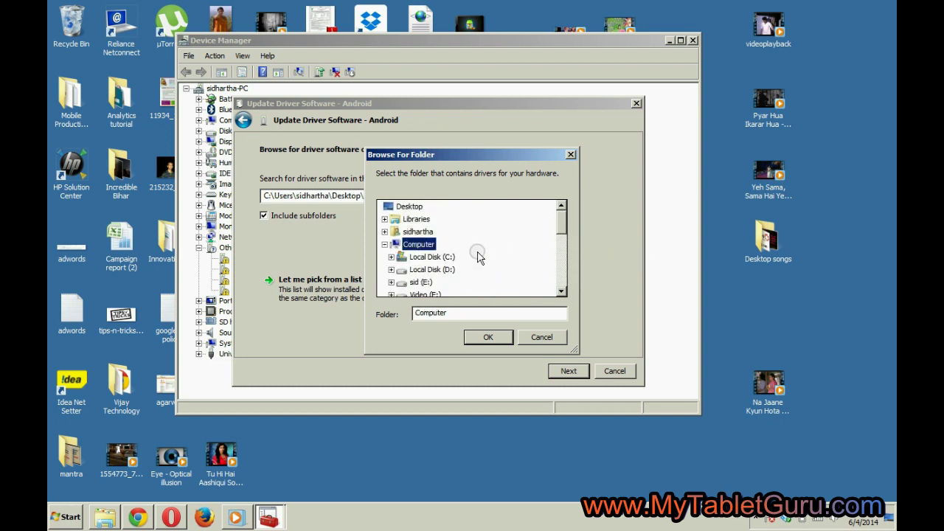
double_click(432, 257)
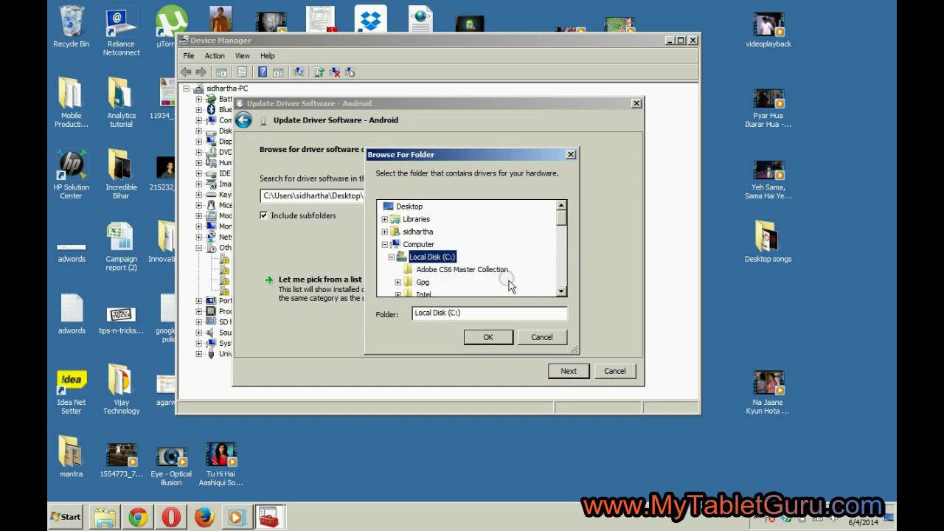
scroll(506, 246, down, 1)
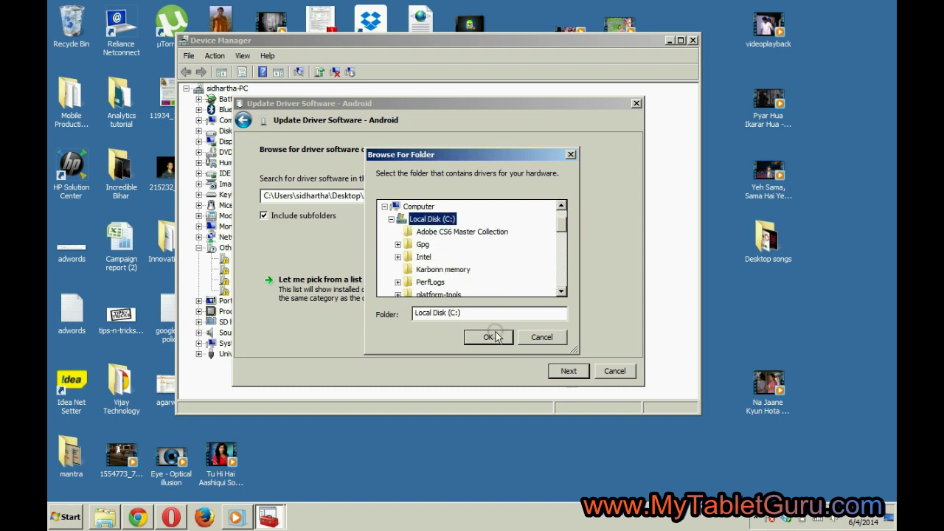
click(543, 337)
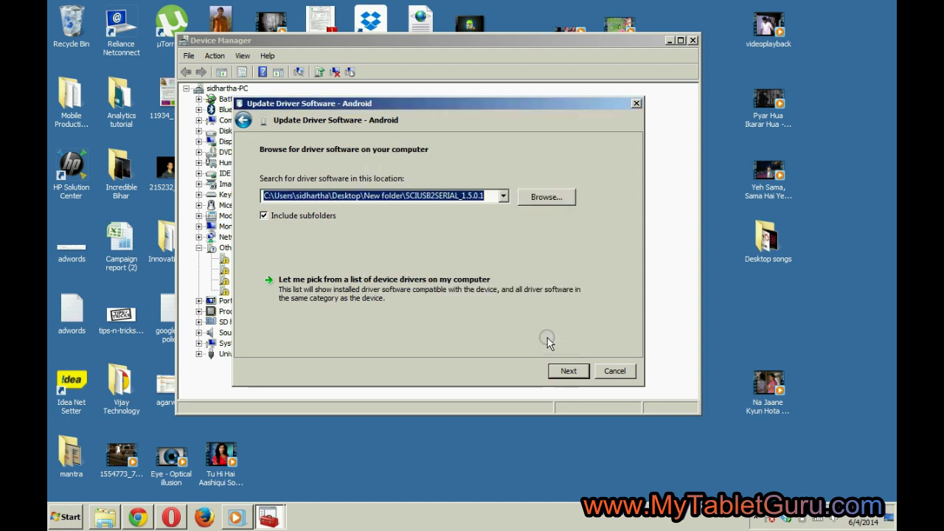
key(Escape)
- In the Android driver update, pick ADB Interface as the device type from the list
right_click(253, 260)
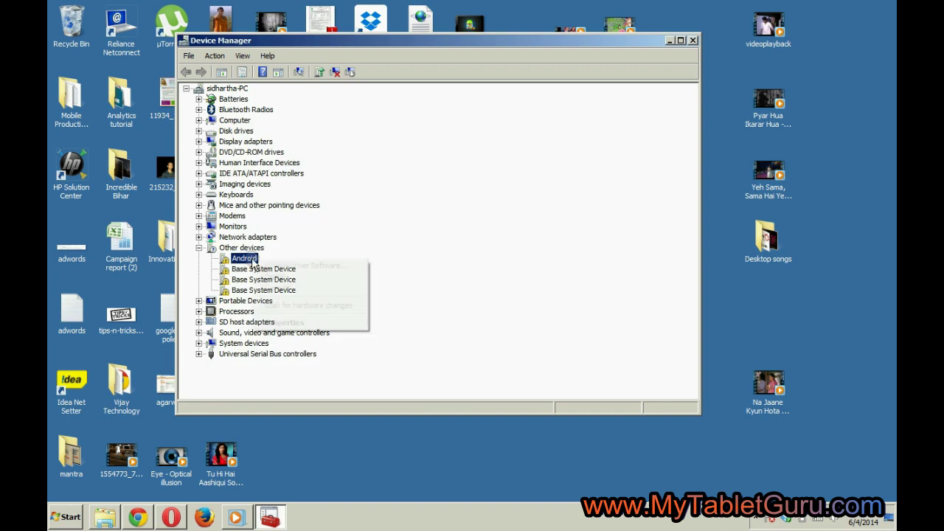
click(267, 267)
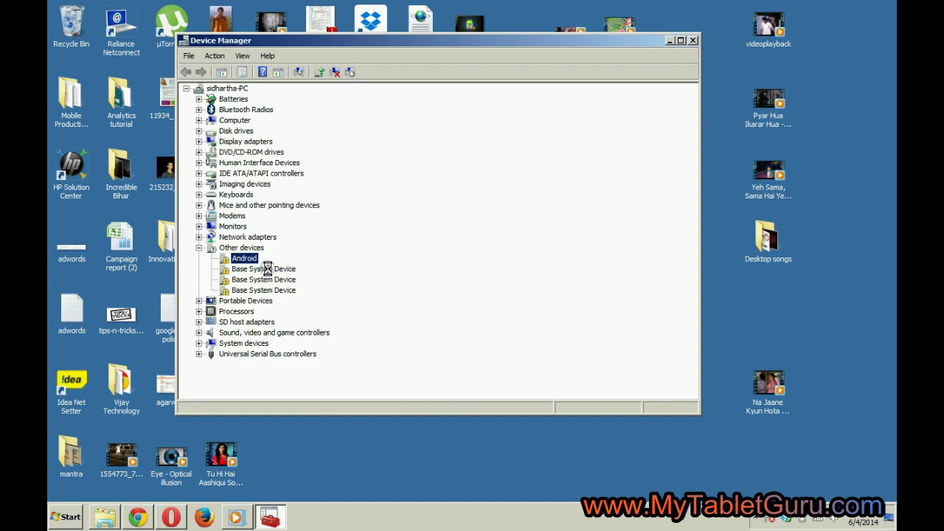
click(422, 278)
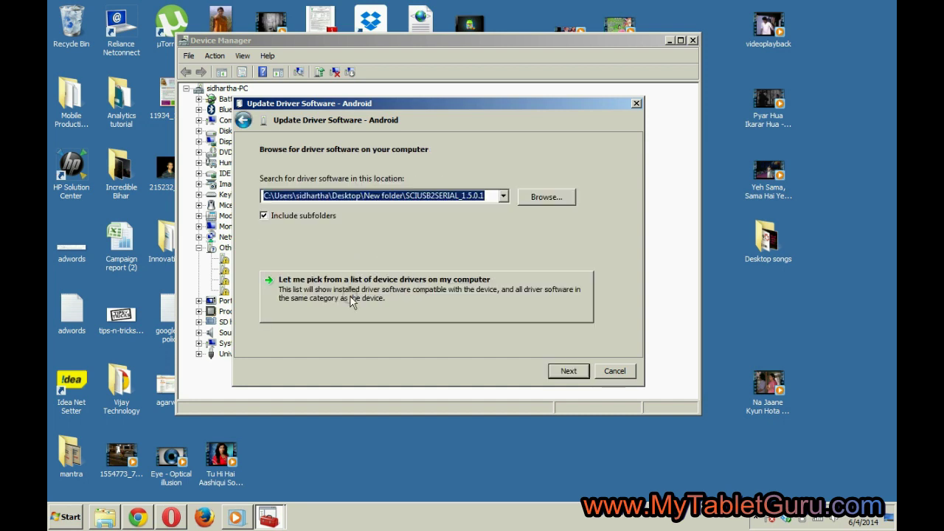
click(350, 296)
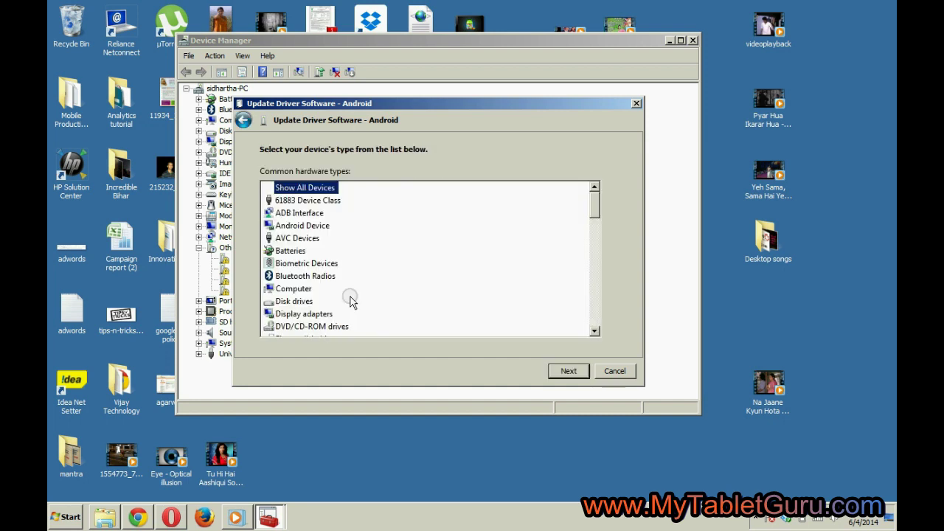
click(296, 213)
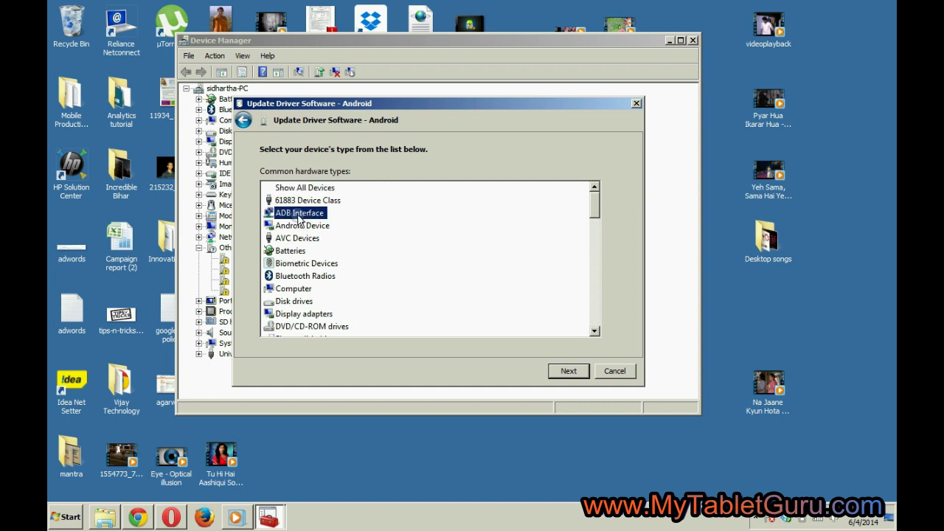
click(569, 373)
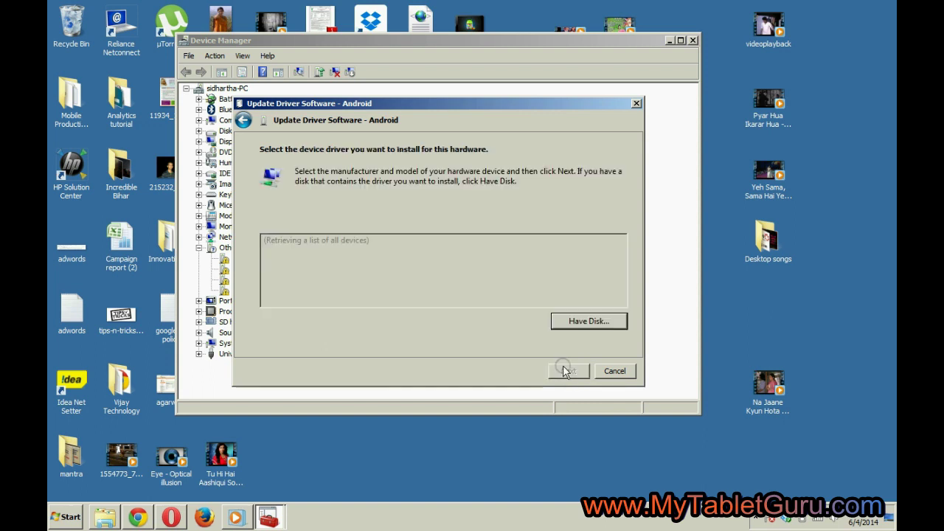
- Try Have Disk, cancel it, and abandon the driver update wizard
click(570, 322)
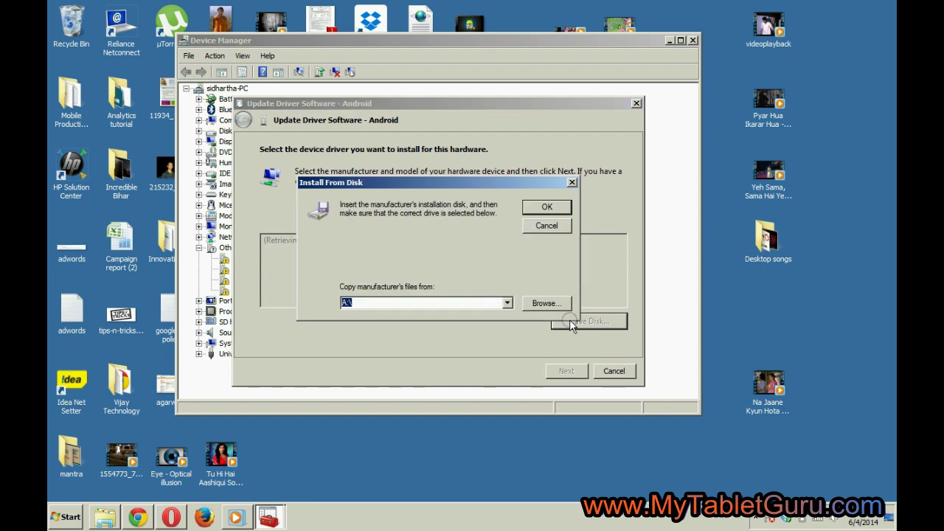
click(538, 227)
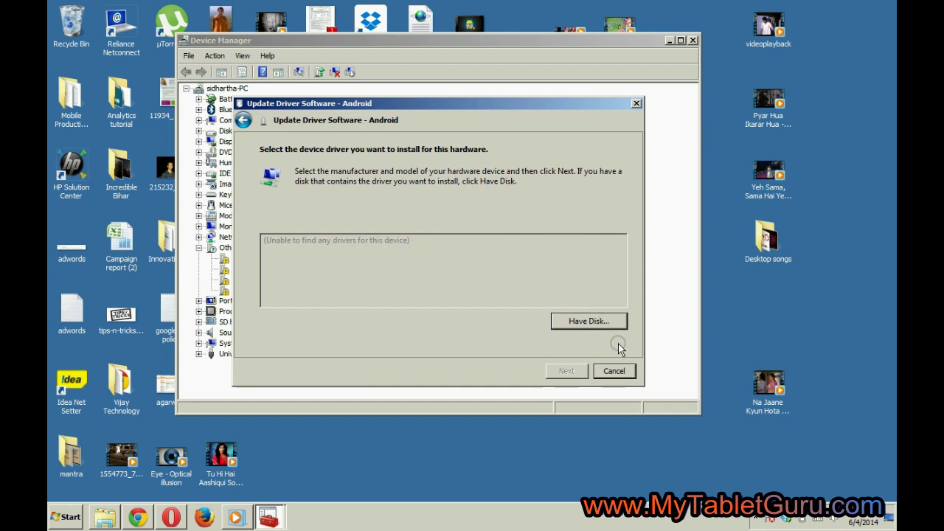
click(613, 371)
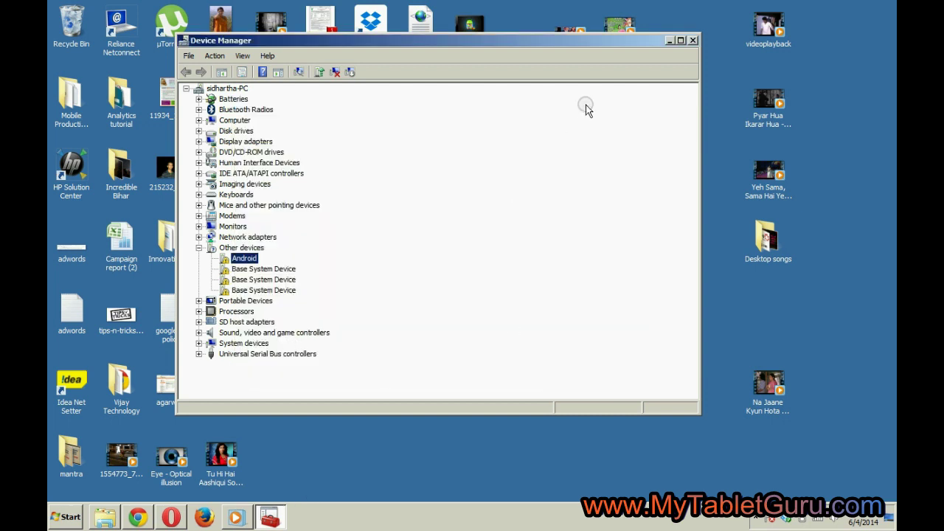
- Minimise Device Manager, open the Tablet software folder in Explorer and select AdbDriverInstaller
click(669, 42)
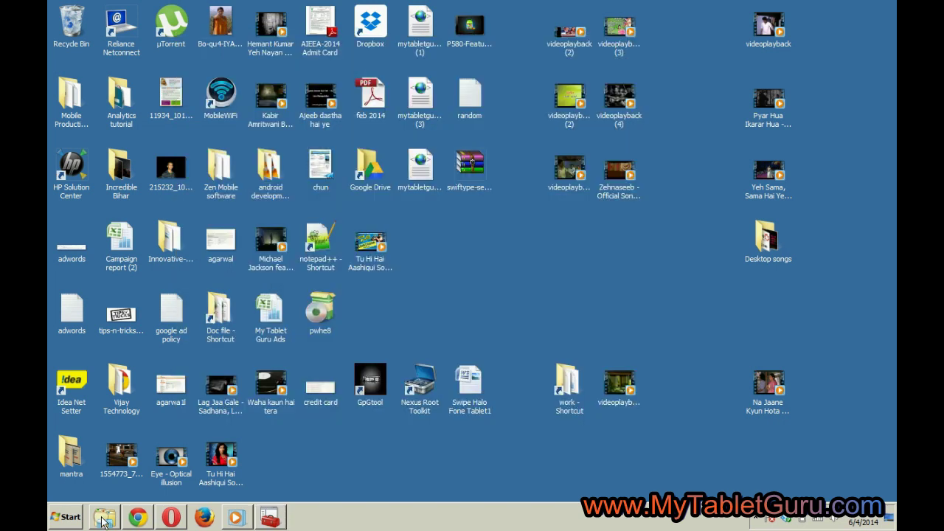
click(106, 518)
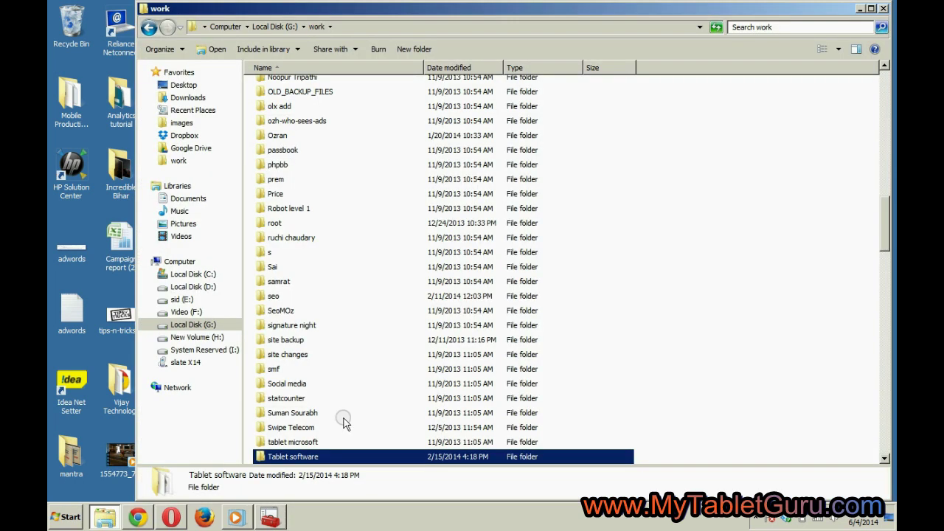
scroll(342, 421, down, 1)
click(302, 413)
double_click(302, 414)
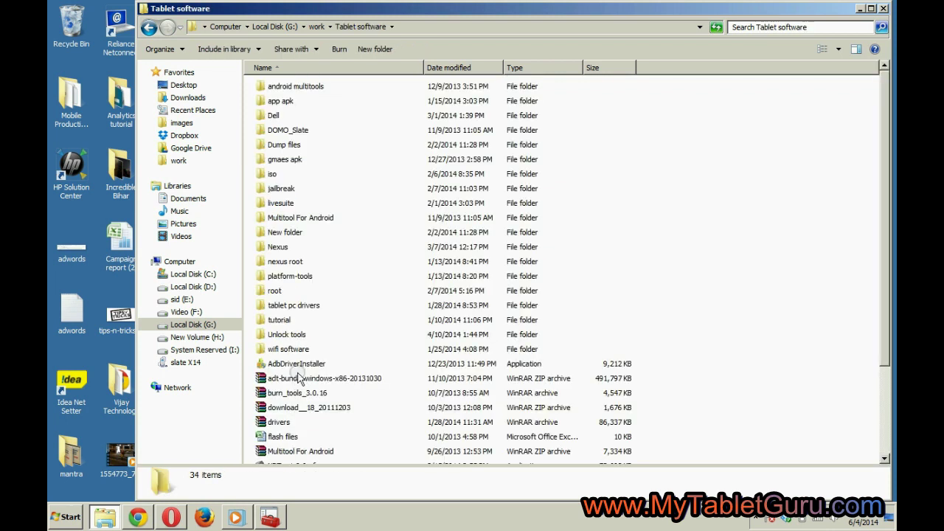
click(299, 365)
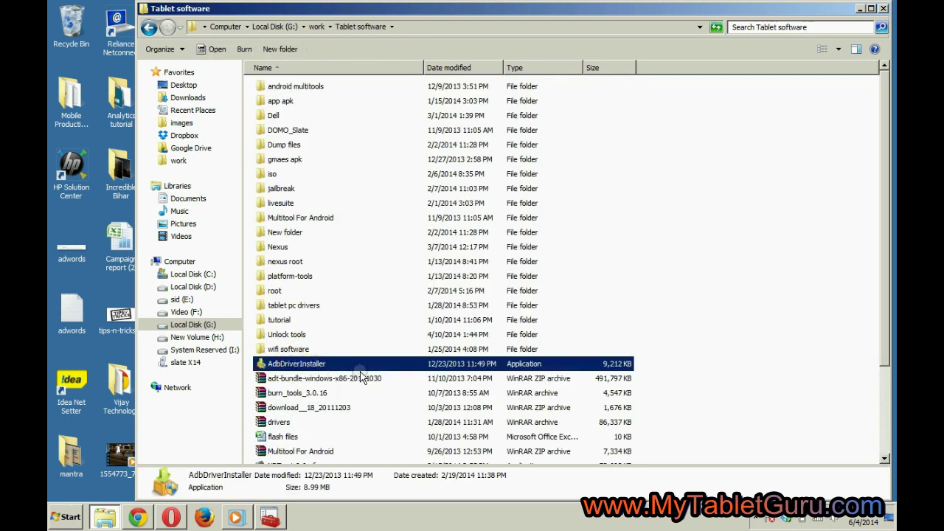
- Run AdbDriverInstaller and install the driver for the Google device, accepting the unverified driver warning
double_click(369, 365)
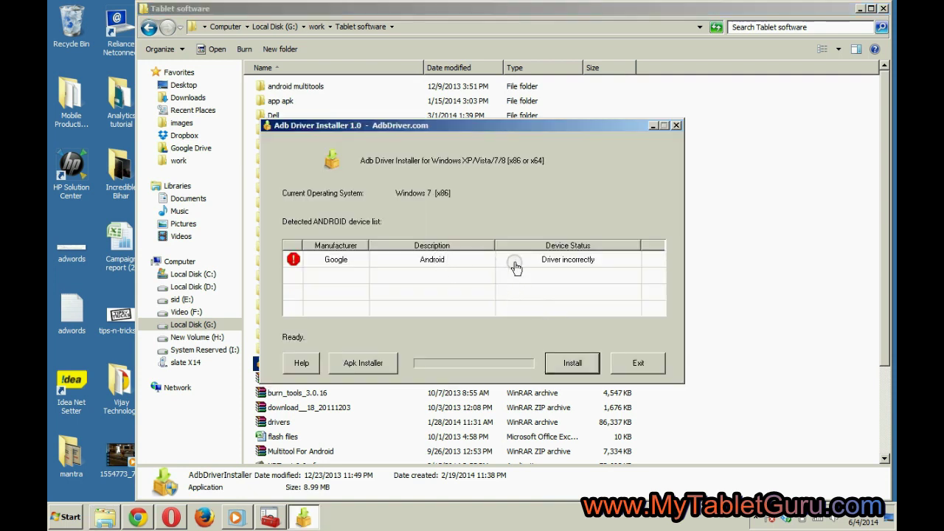
click(559, 265)
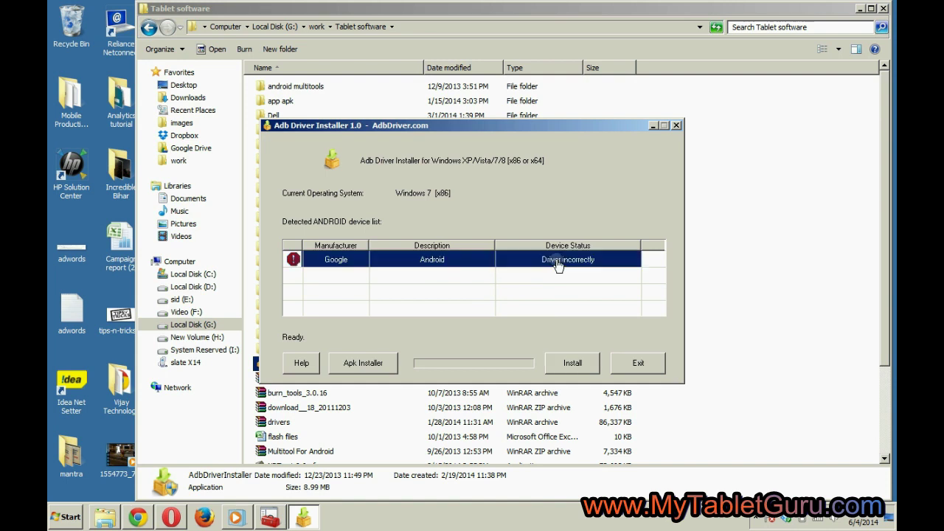
click(583, 365)
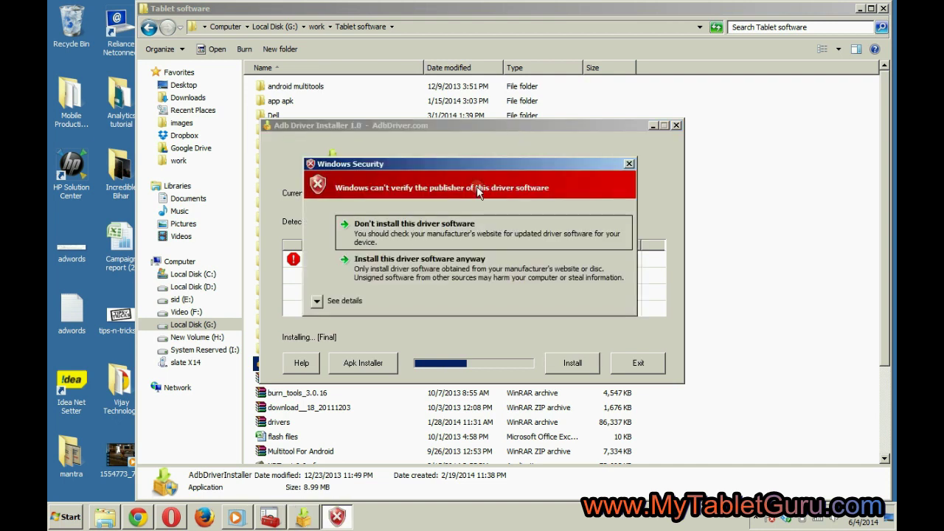
click(467, 268)
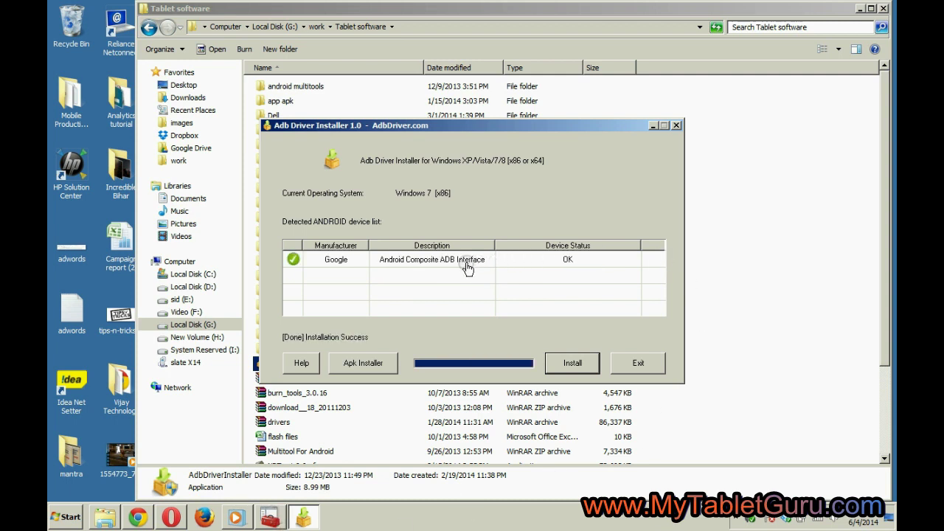
click(546, 267)
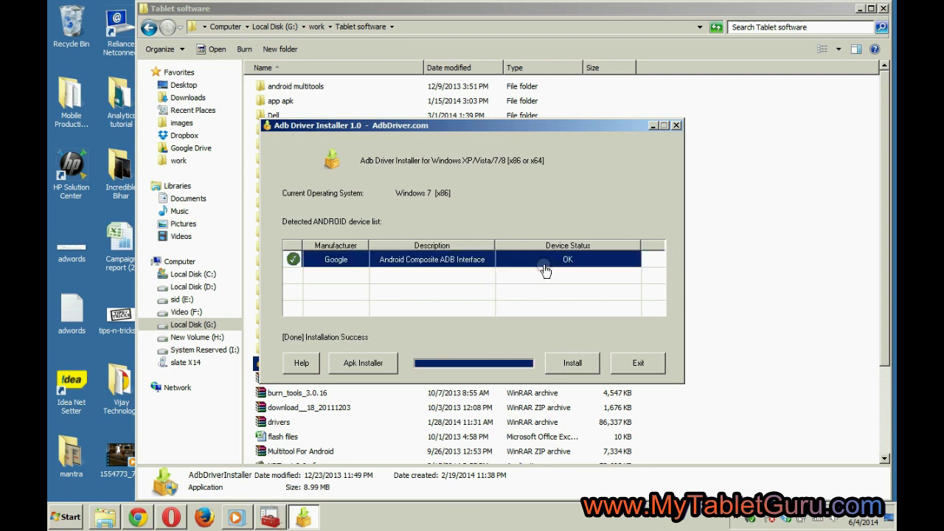
- Exit the installer and check Android Phone > Android Composite ADB Interface in Device Manager
click(653, 371)
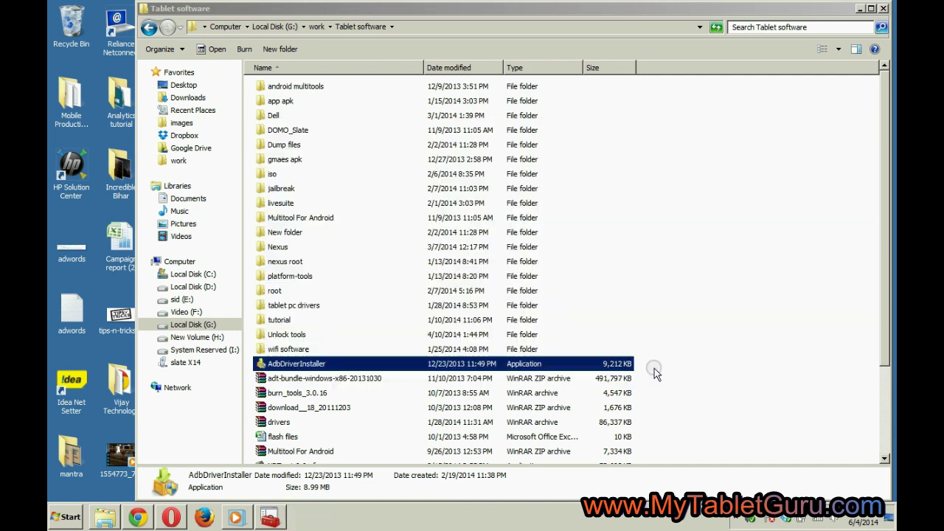
click(282, 516)
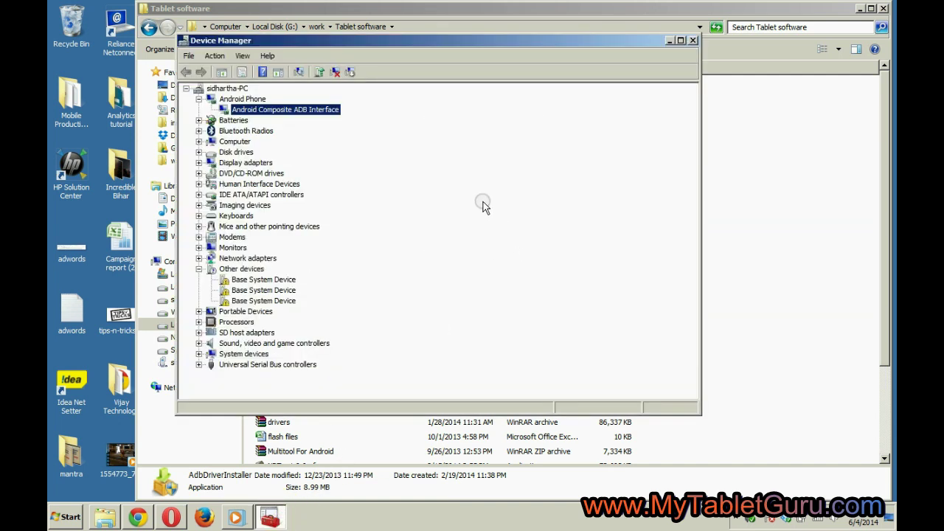
click(237, 97)
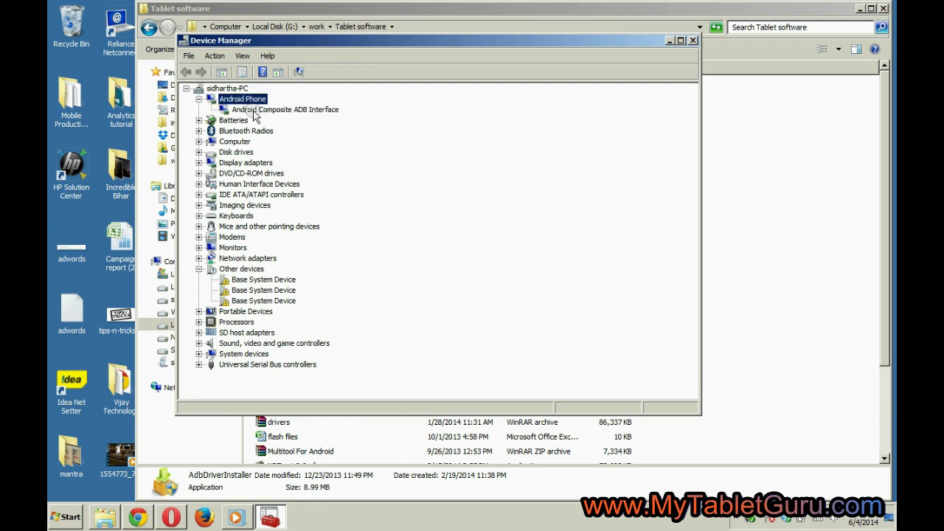
click(254, 111)
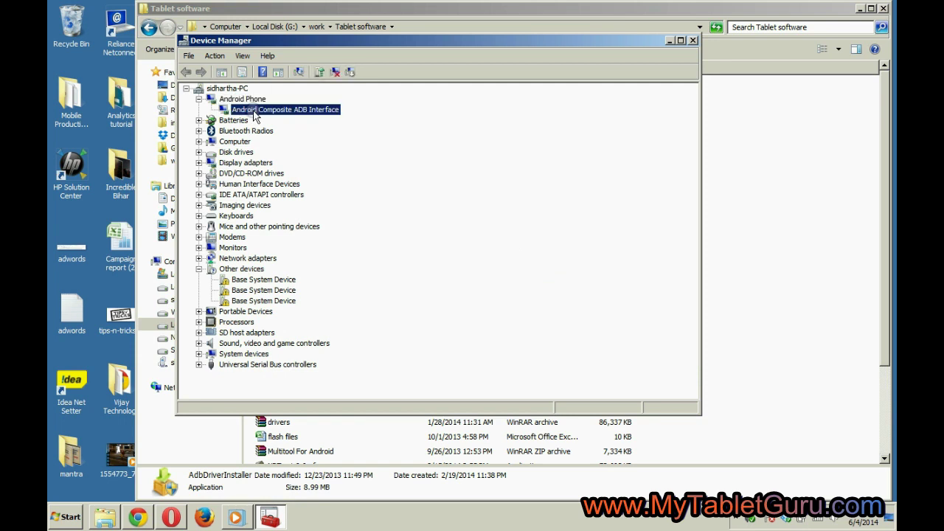
click(249, 100)
click(257, 111)
click(735, 520)
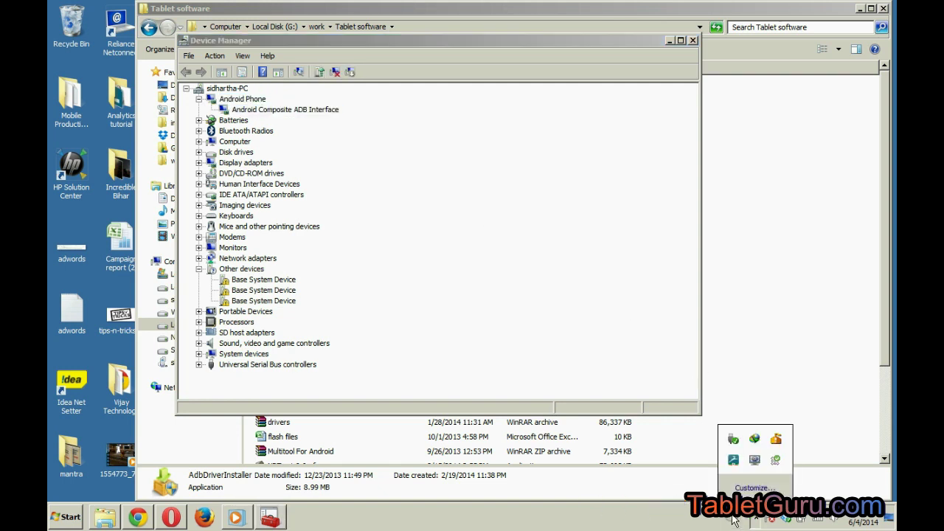